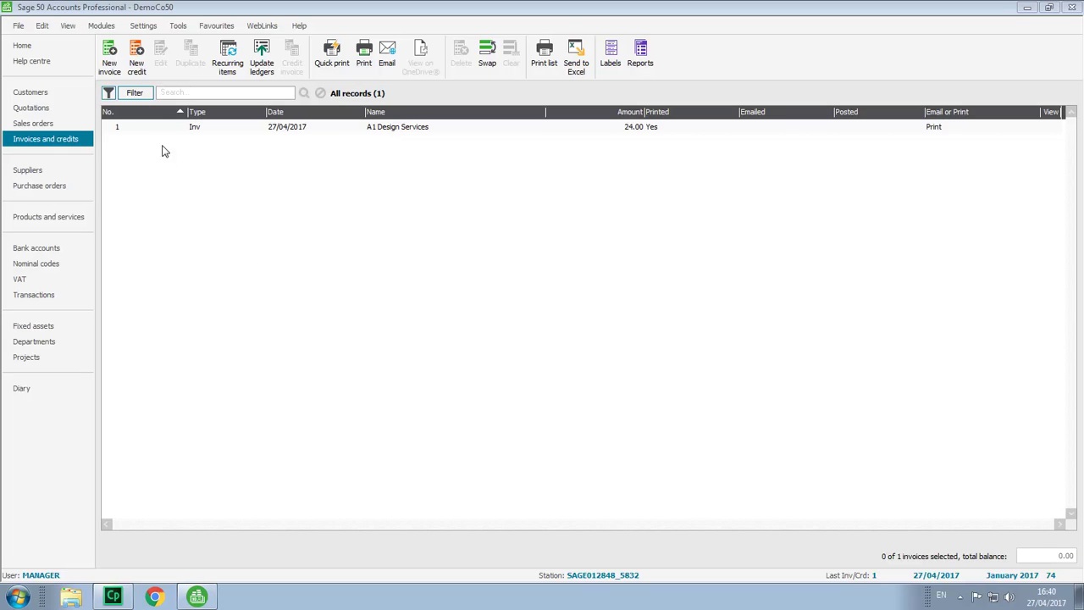
- Enable OneDrive storage on printing for Invoices And Credit Notes and confirm the changes
click(143, 26)
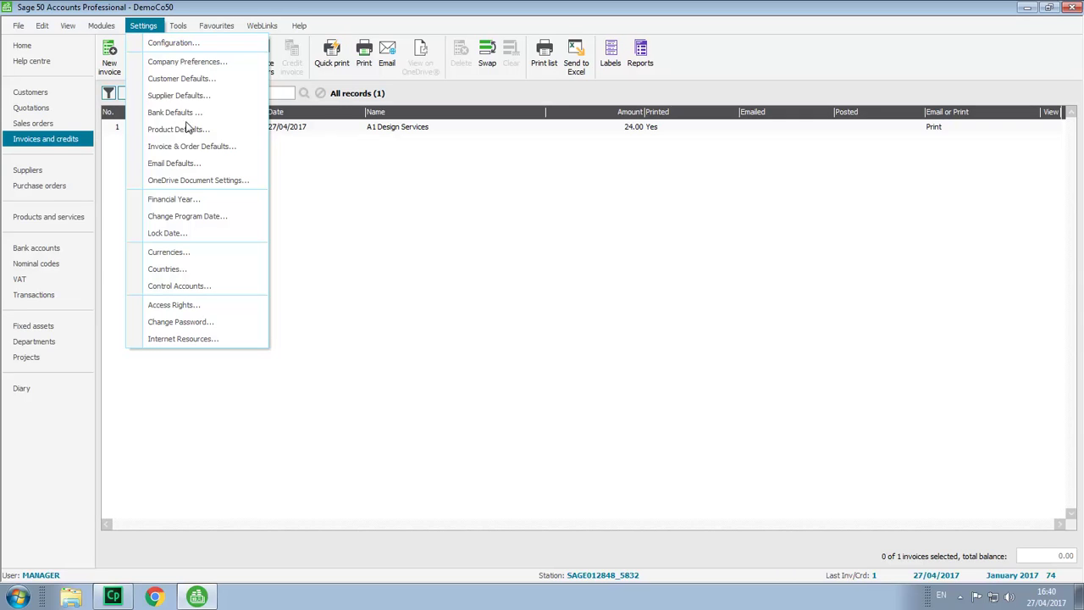
click(190, 180)
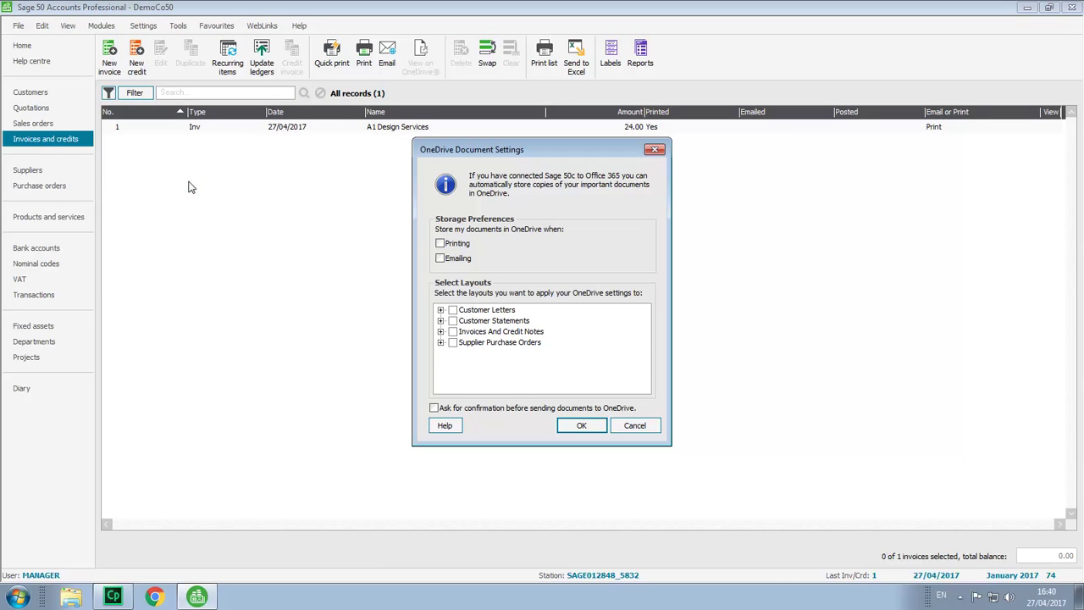
click(440, 244)
click(452, 333)
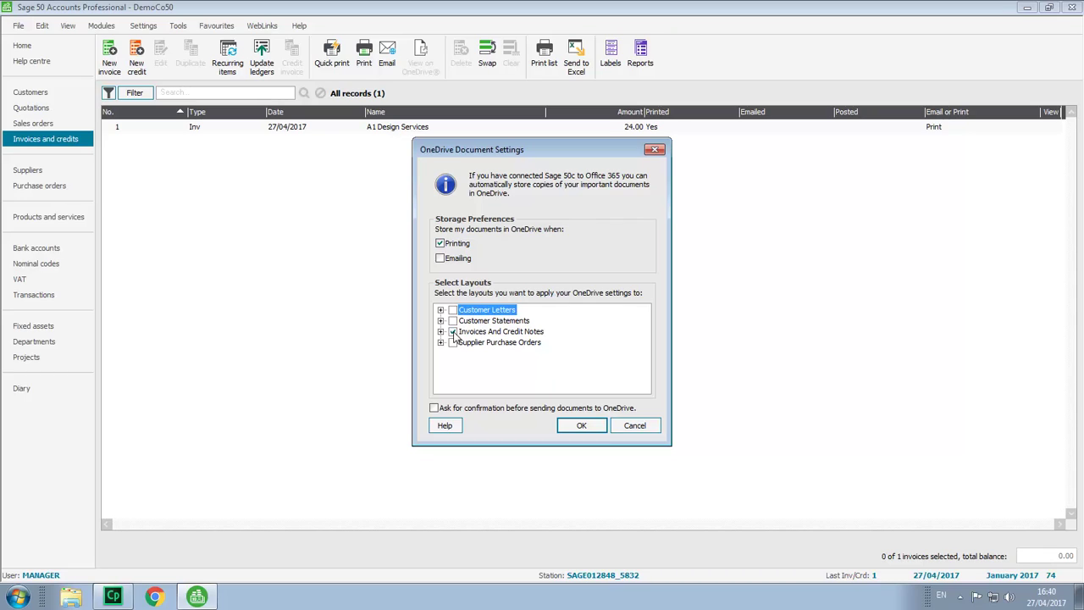
click(583, 429)
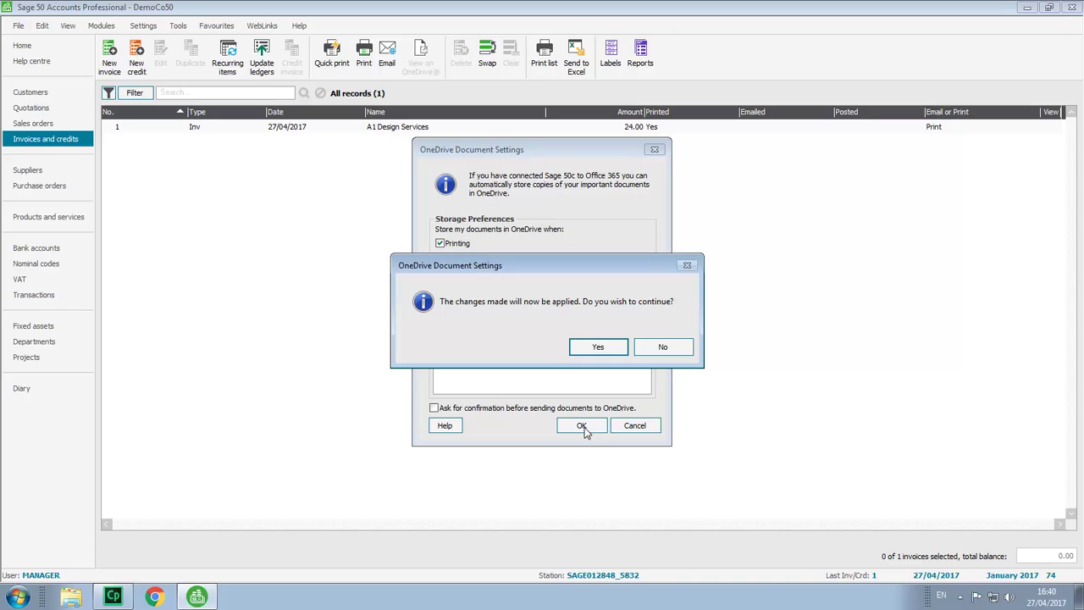
click(603, 352)
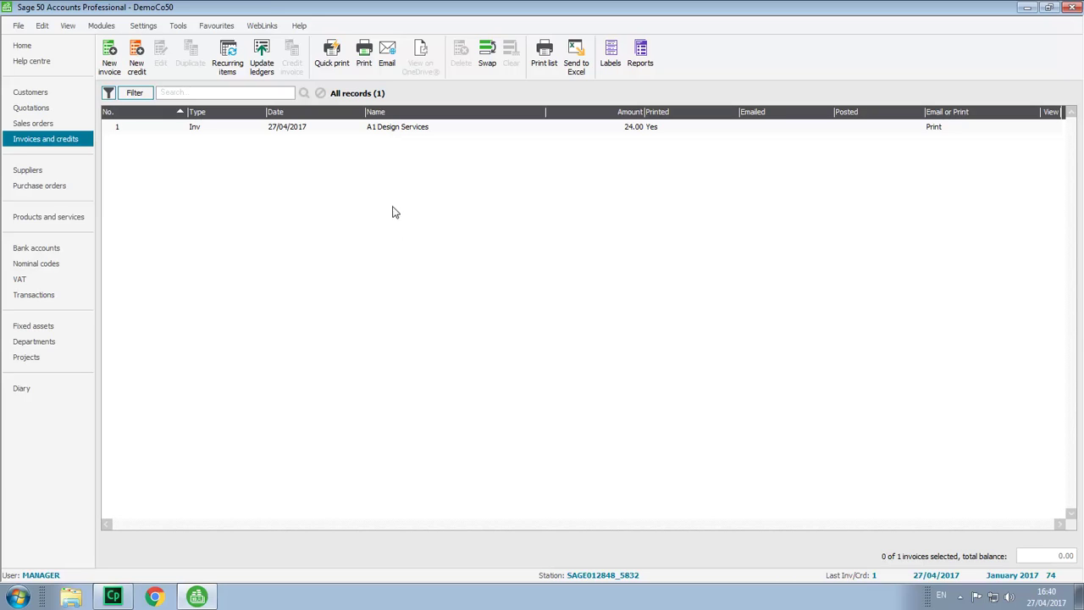
- Print the A1 Design Services invoice using the A4 Inv\Crd Discount - Plain Paper layout
click(384, 133)
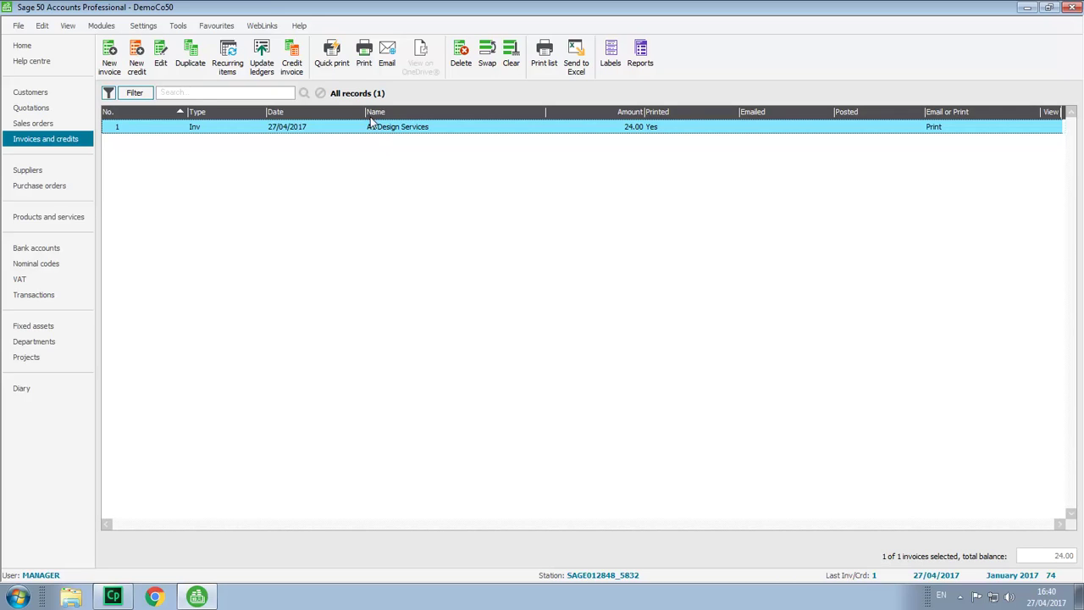
click(364, 59)
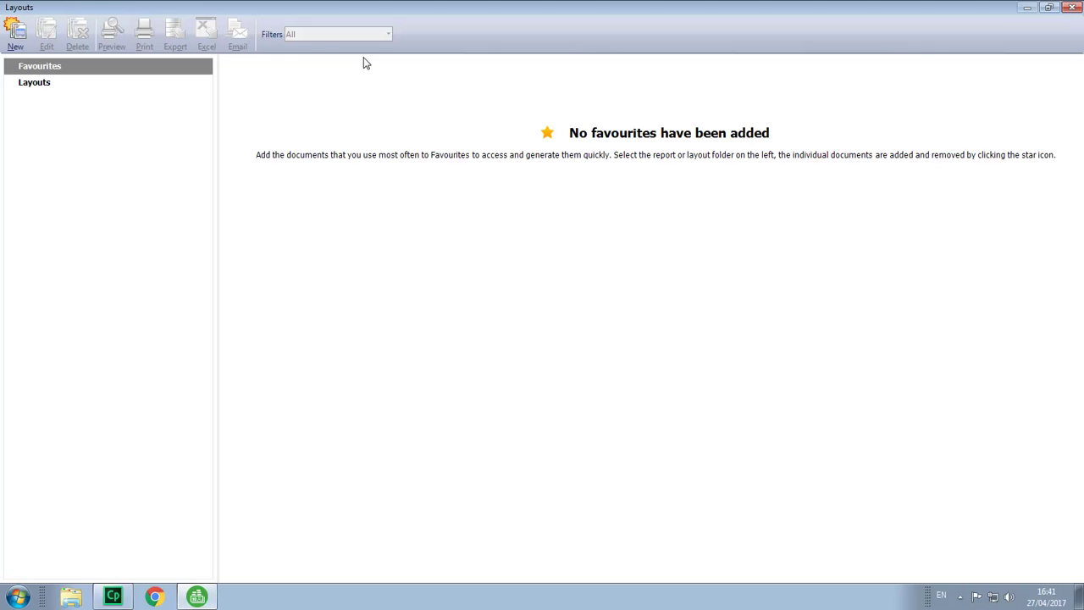
click(40, 85)
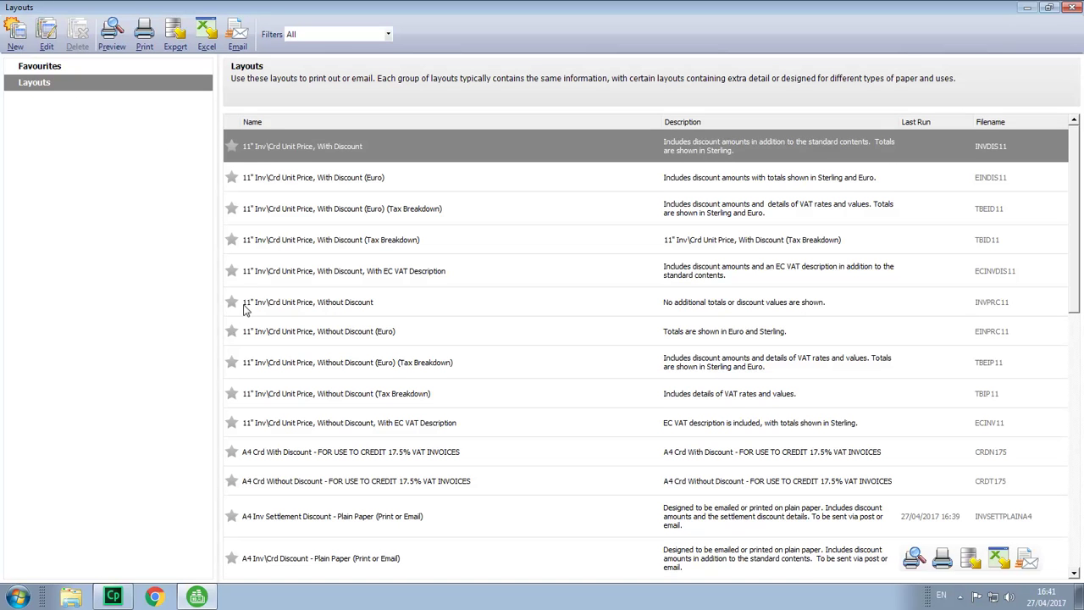
click(266, 560)
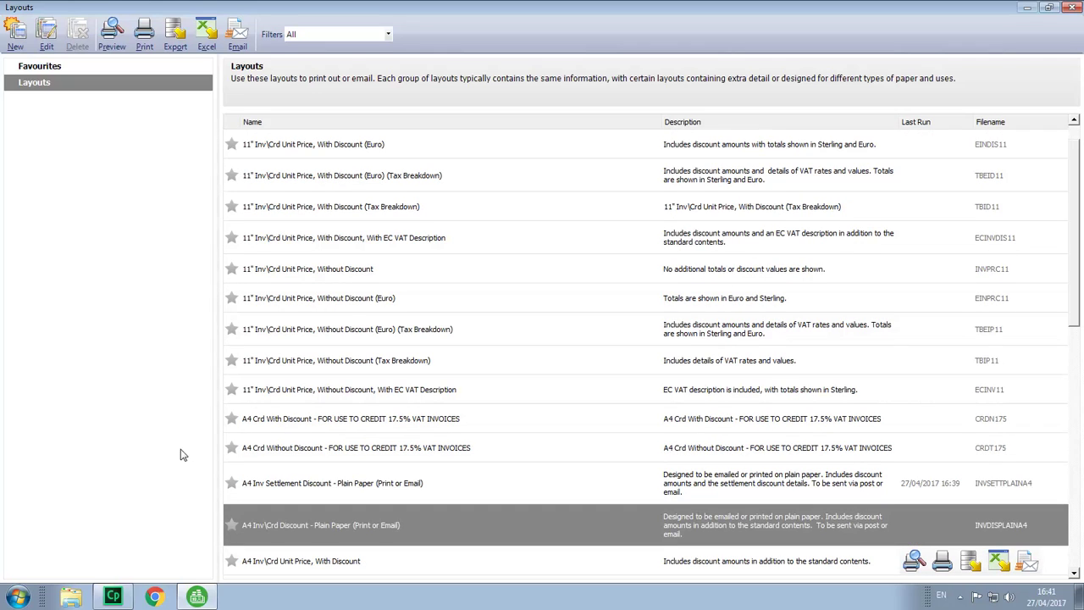
click(144, 34)
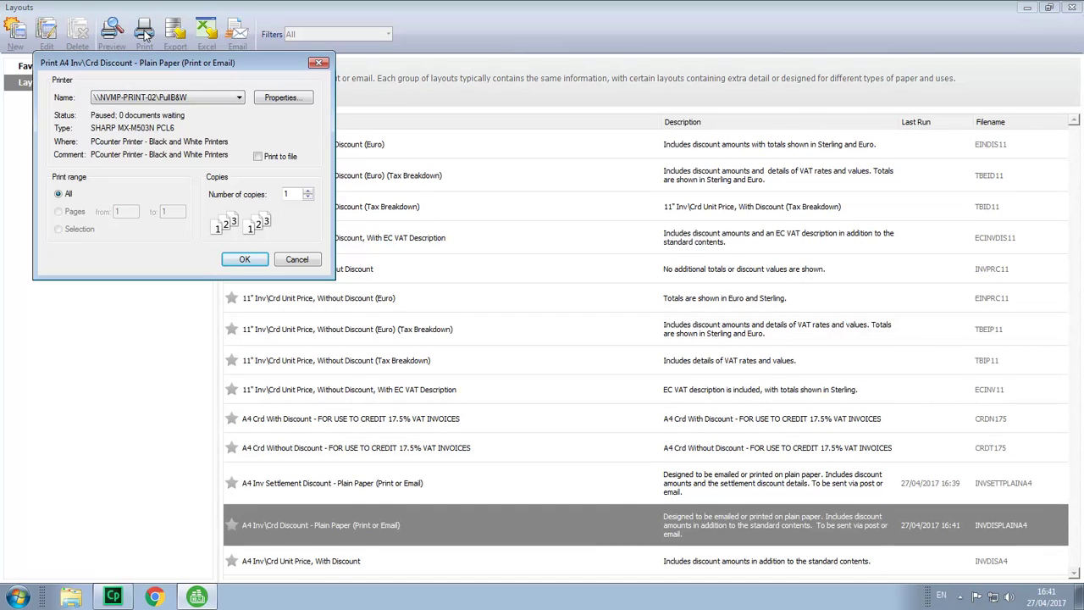
click(245, 260)
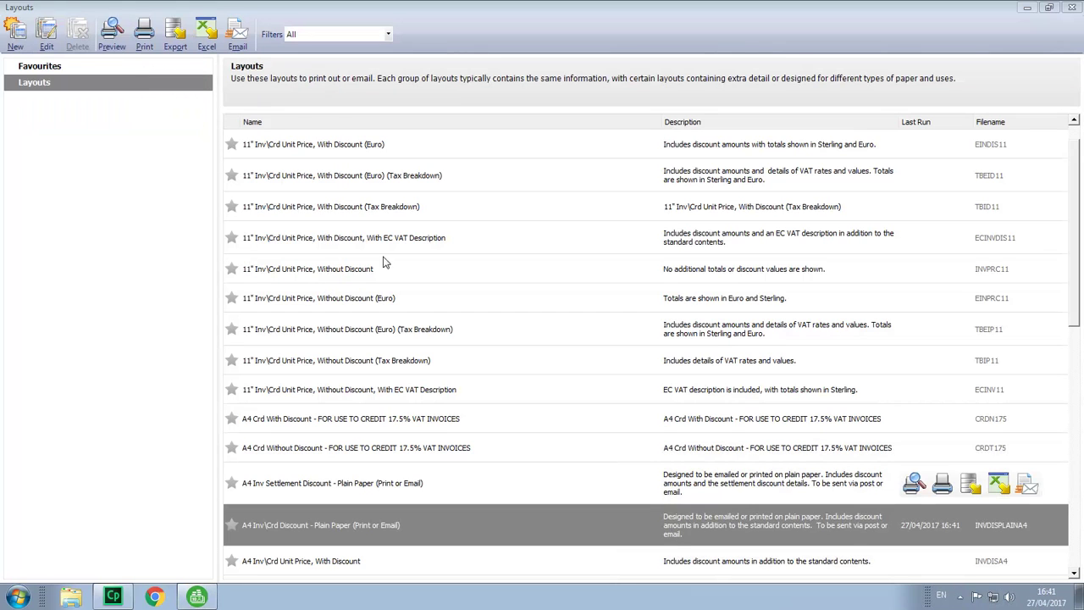
- Close the Layouts window to return to the invoices and credits list
click(1072, 7)
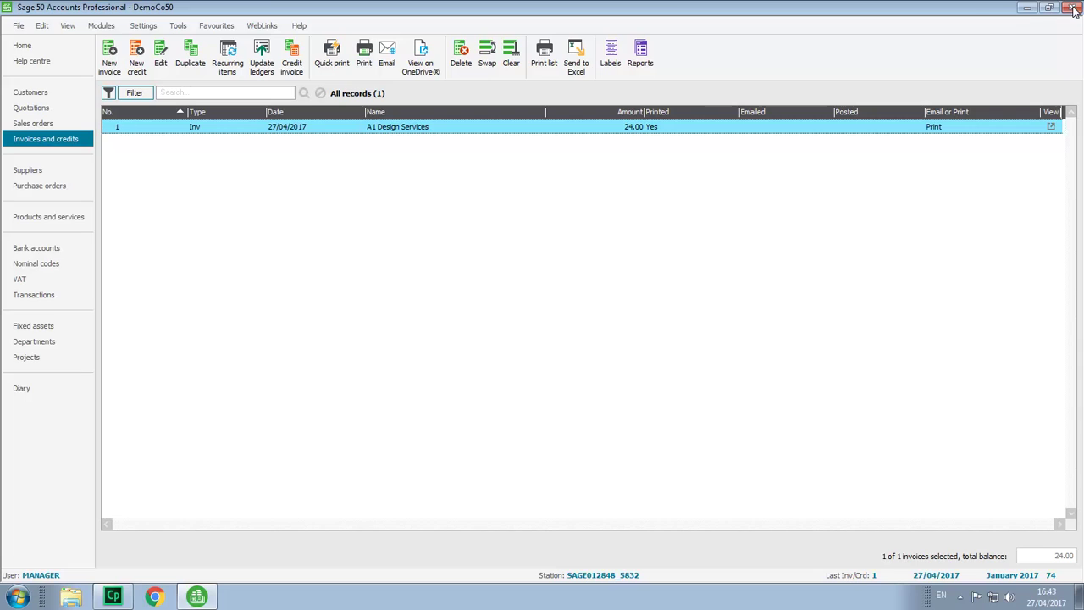
click(422, 64)
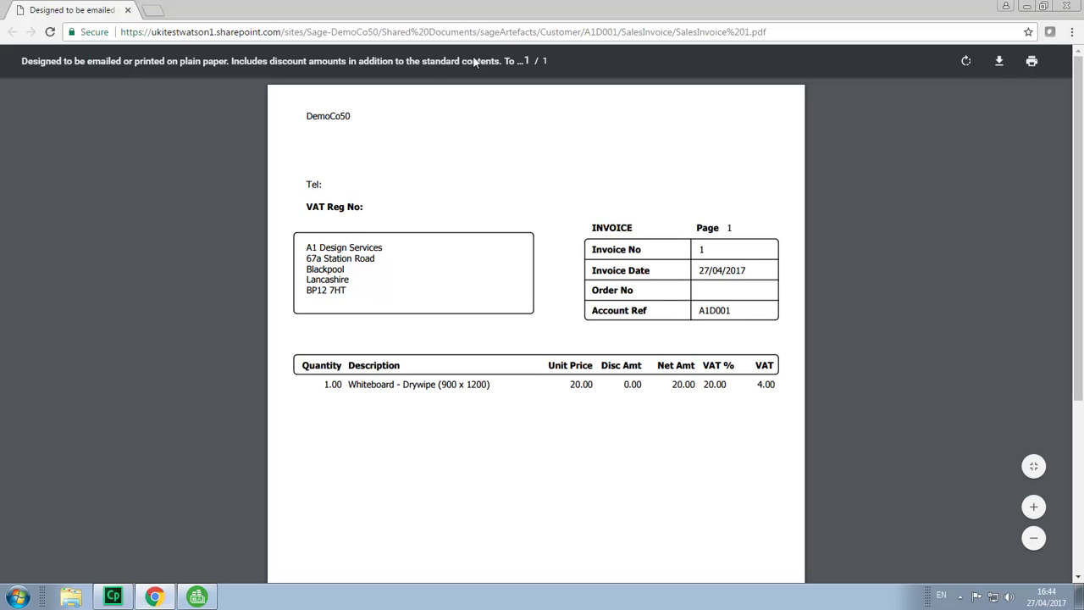
click(1067, 8)
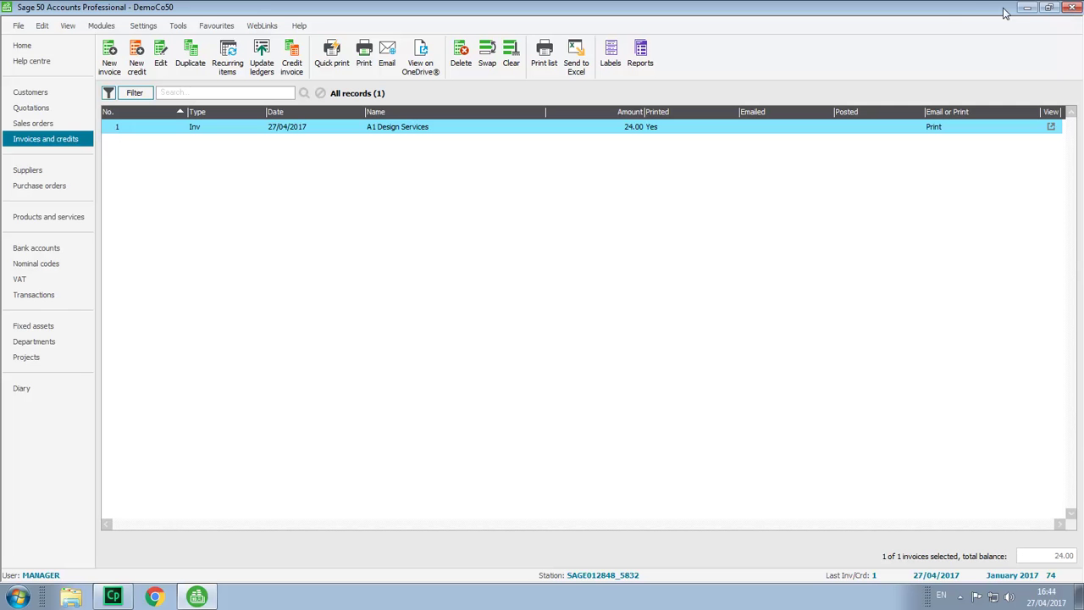
- Sign in to Office 365 in the browser and open the Sage - DemoCo50 site's OneDrive documents
click(154, 597)
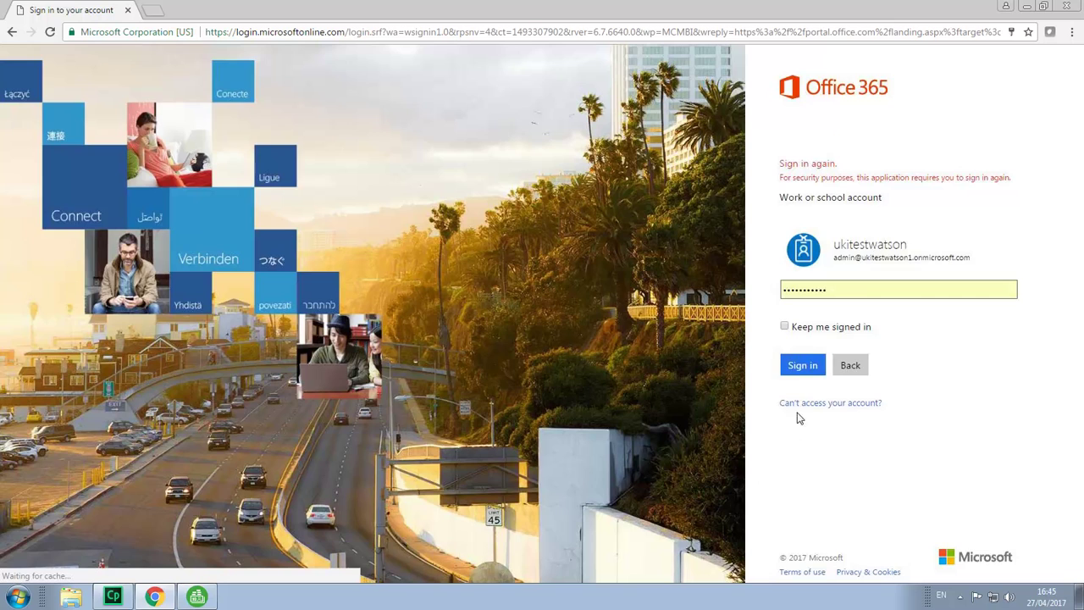
click(806, 366)
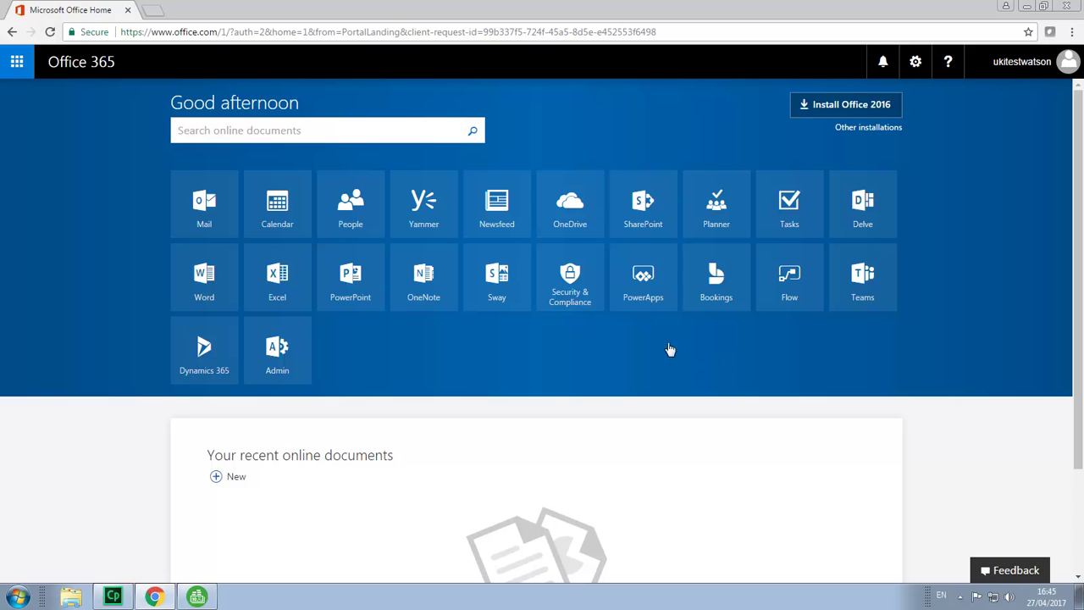
click(577, 207)
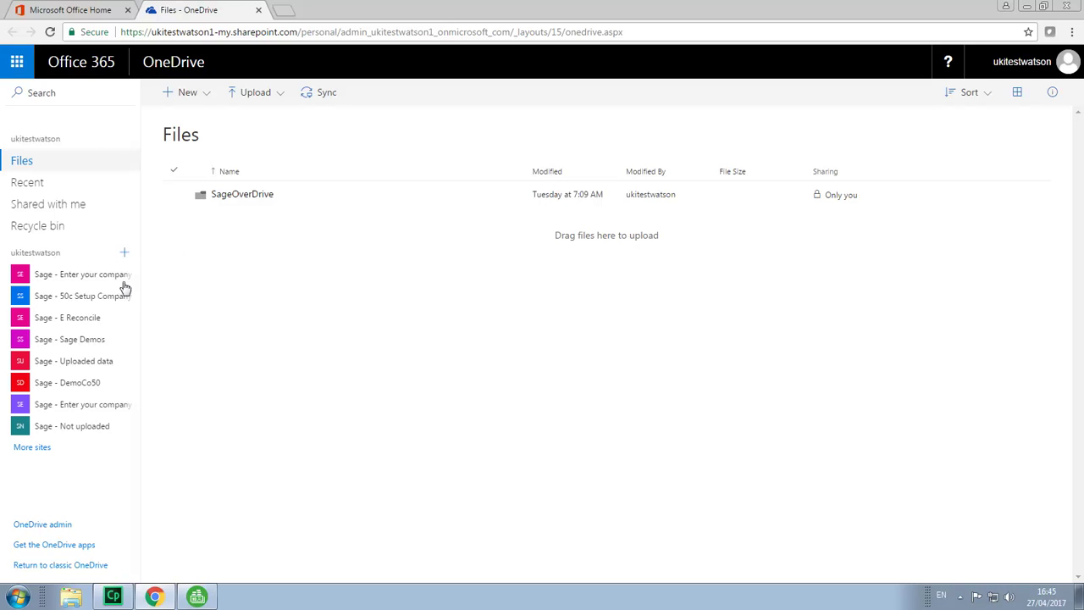
click(67, 383)
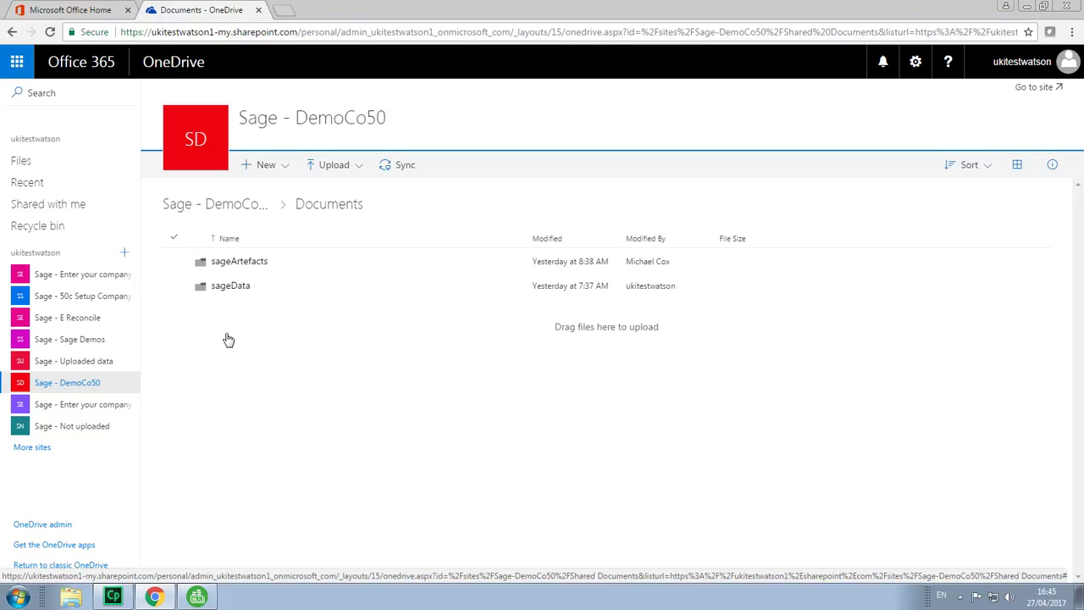
- Browse sageArtefacts > Customer > the customer's account folder > SalesInvoice to find SalesInvoice 1.pdf
click(251, 266)
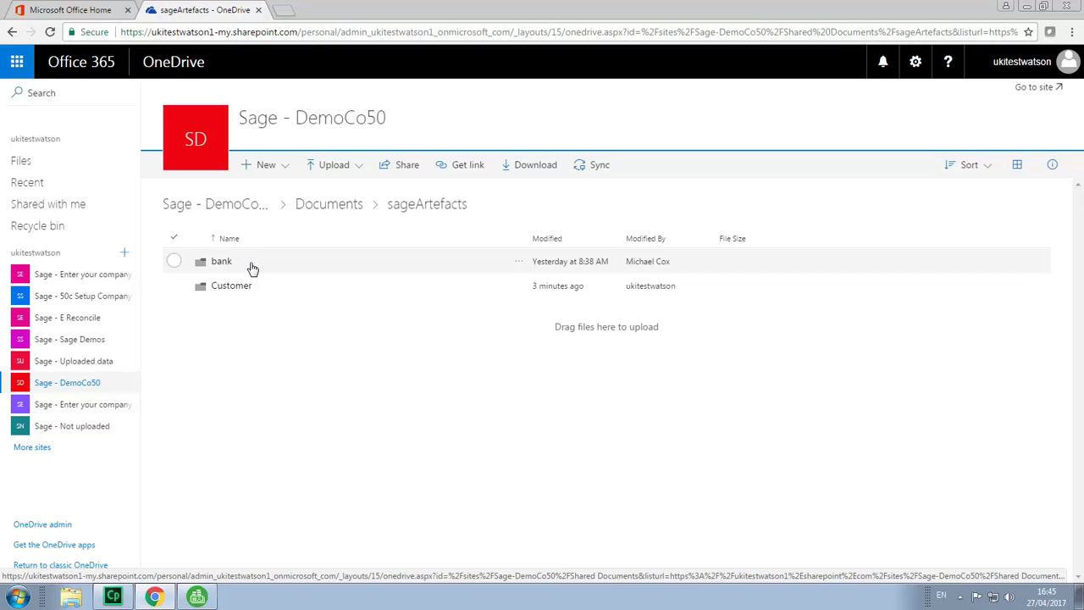
click(240, 288)
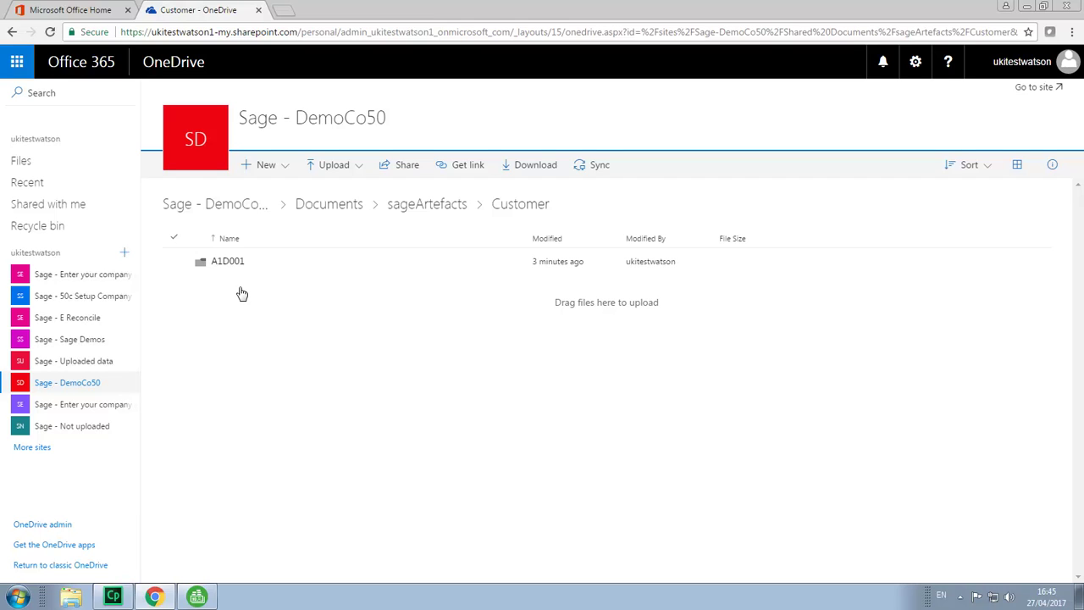
click(227, 262)
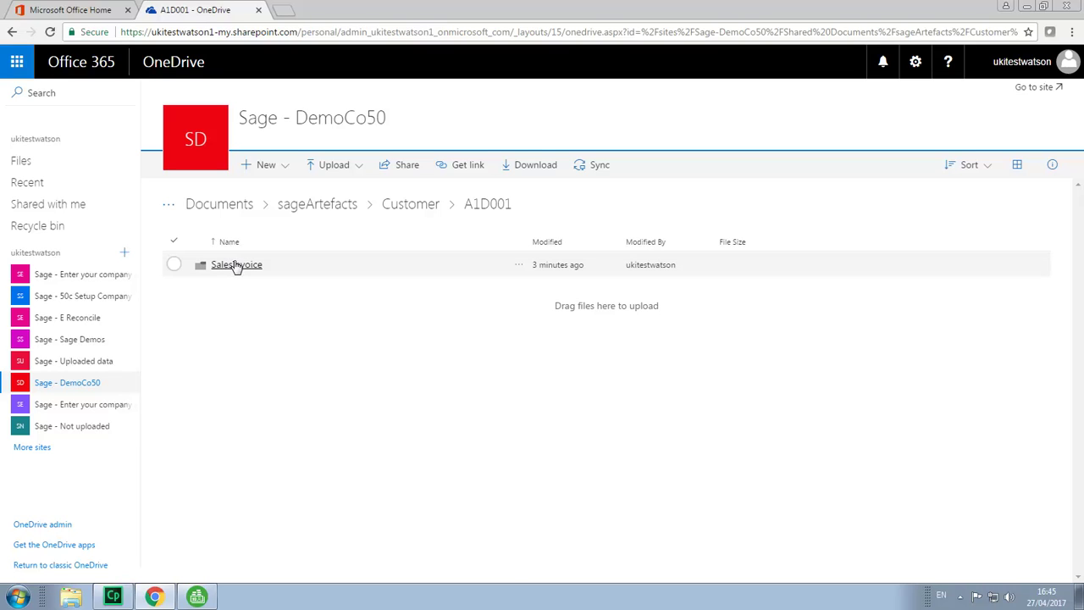
click(237, 270)
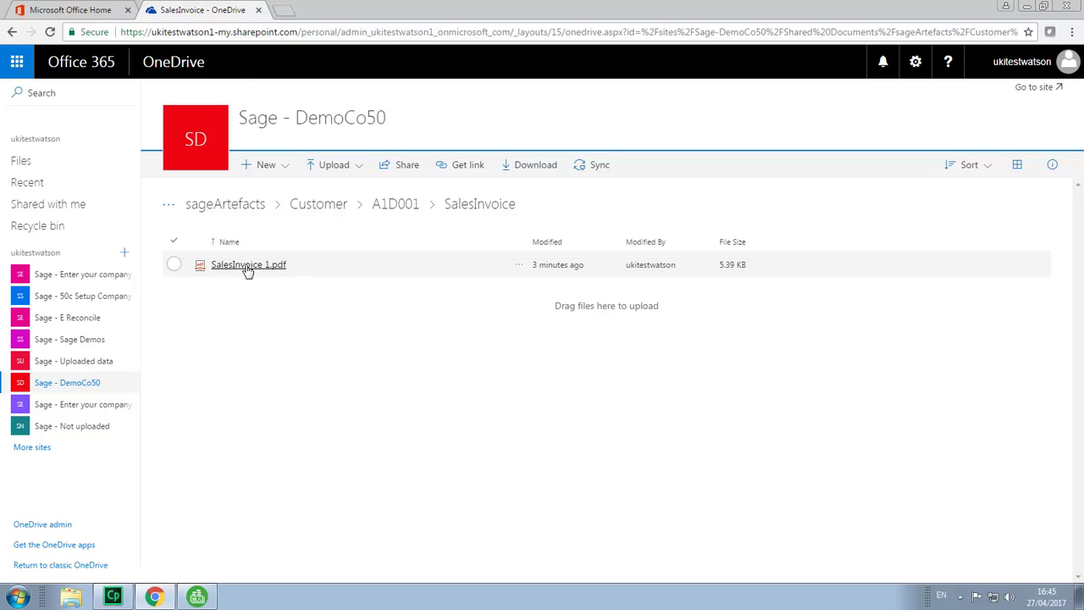
click(245, 270)
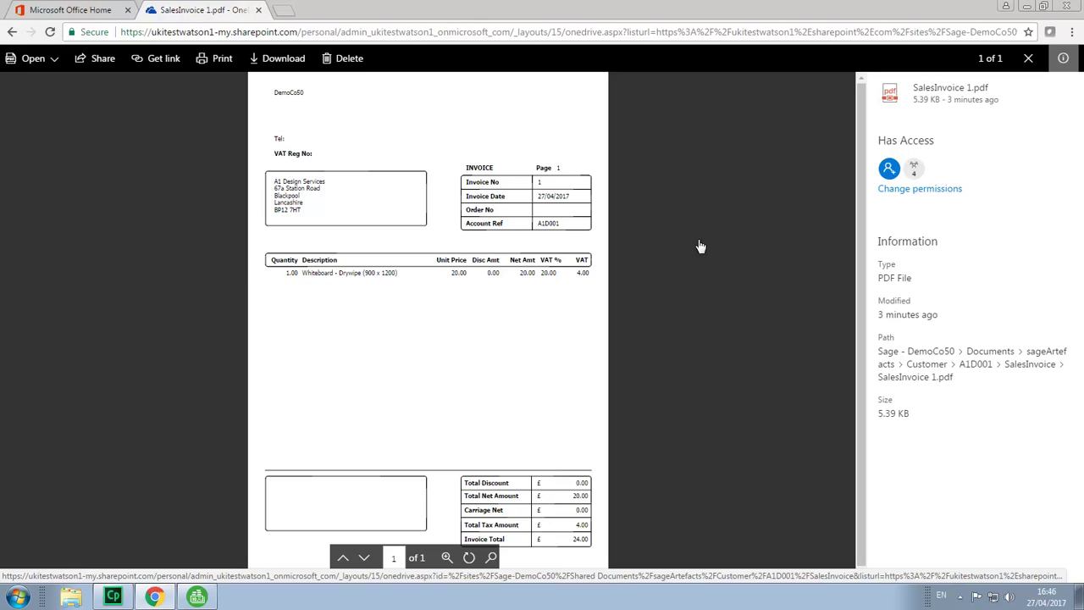
click(1028, 58)
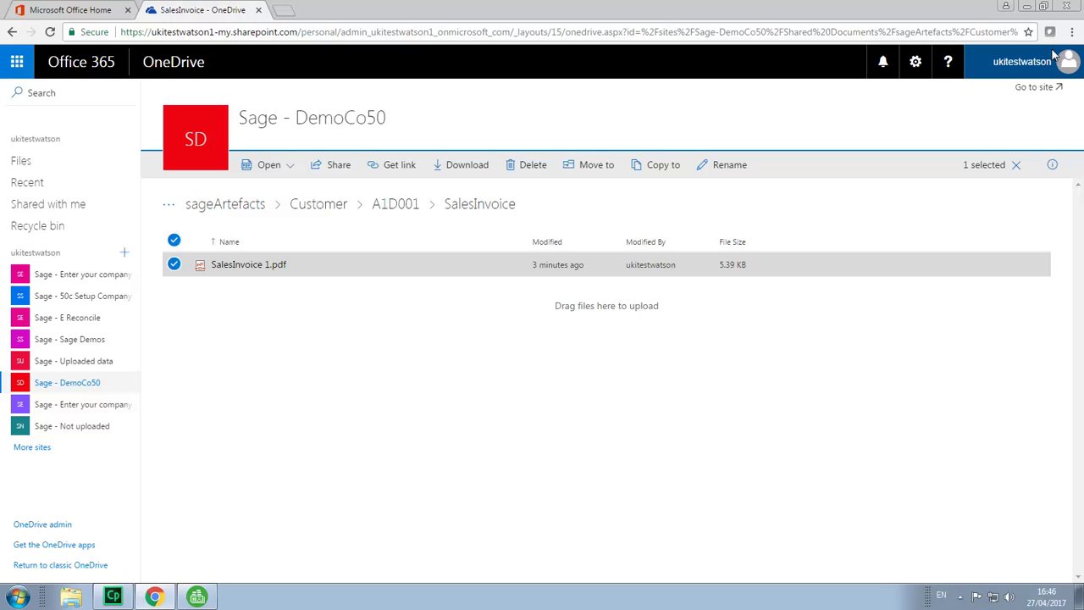
- Back in Sage, post invoice 1 via Update ledgers with Preview output, then close the report
click(1069, 8)
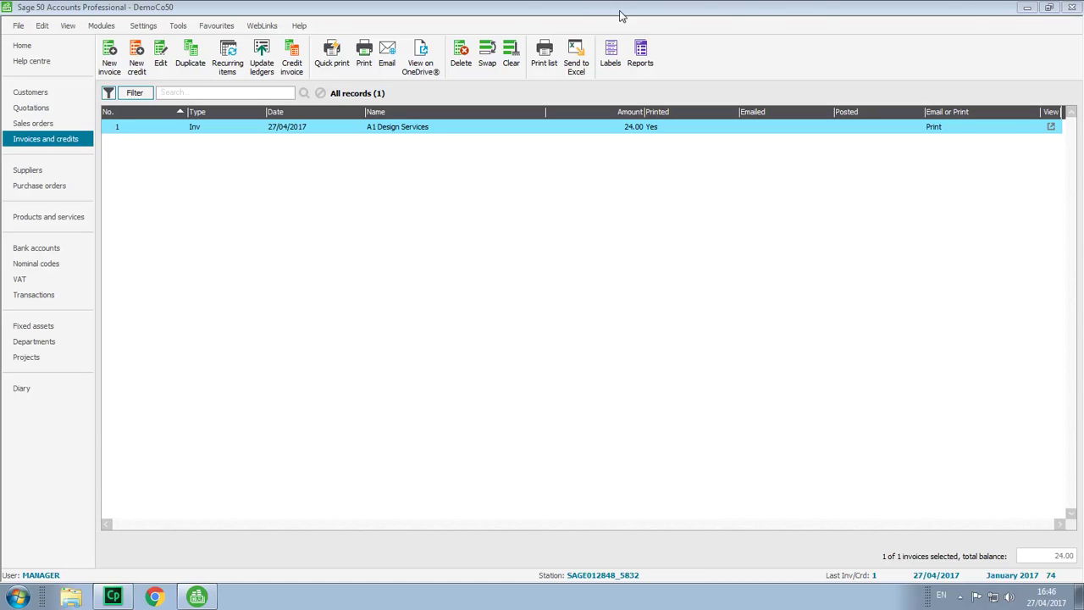
click(263, 52)
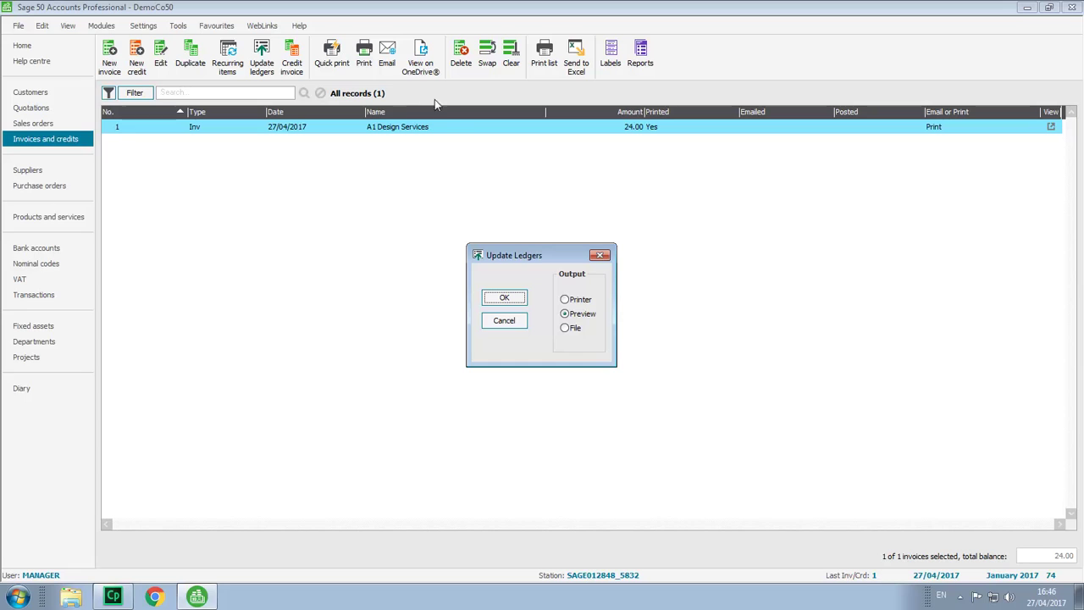
click(504, 298)
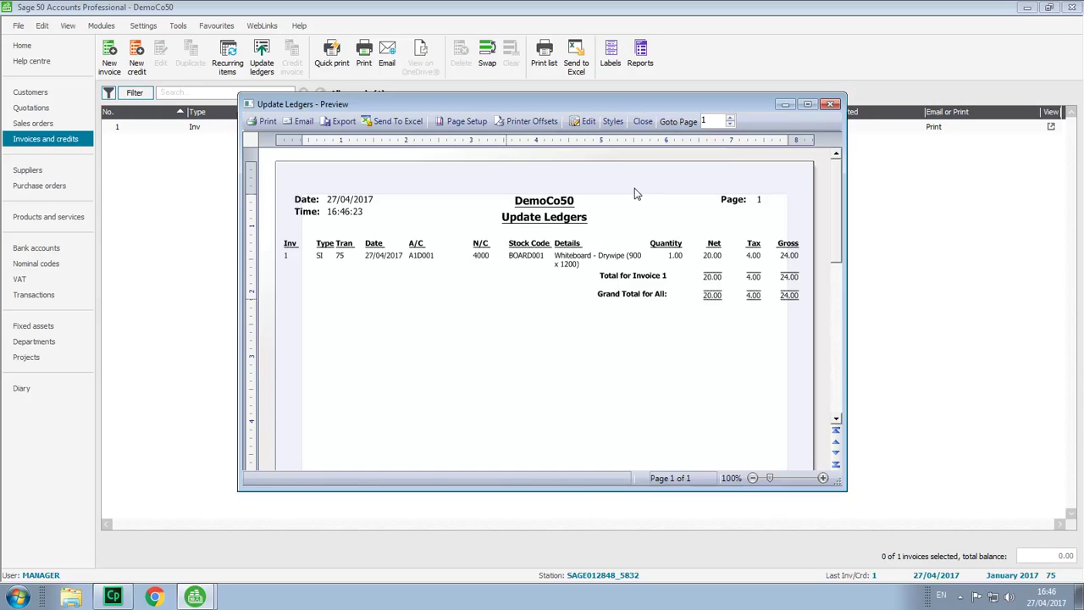
click(642, 121)
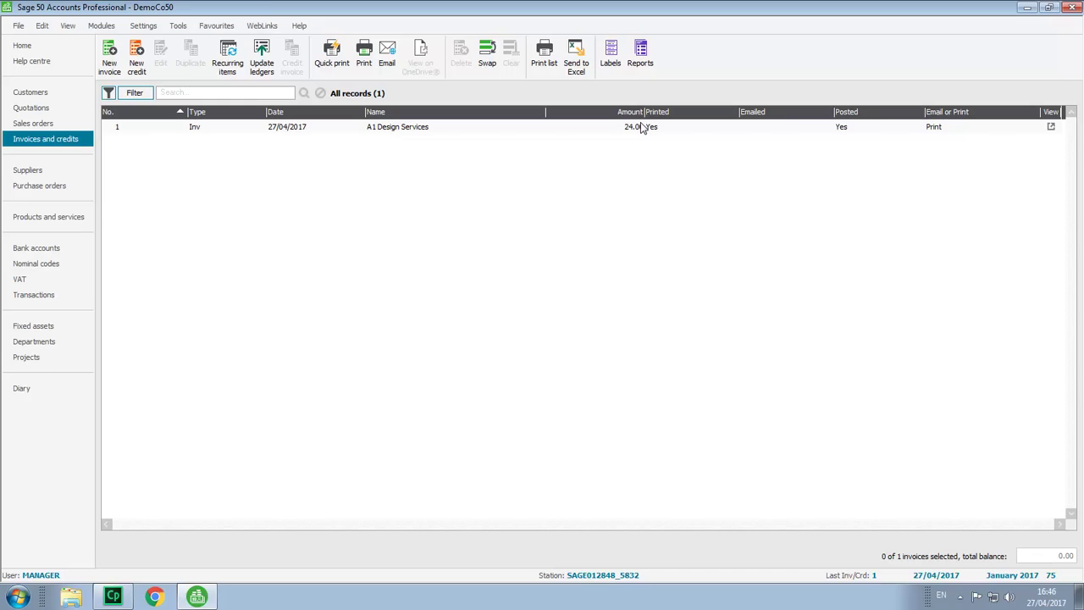
- From the Transactions list, view transaction 75's invoice PDF on OneDrive, then close the browser
click(34, 297)
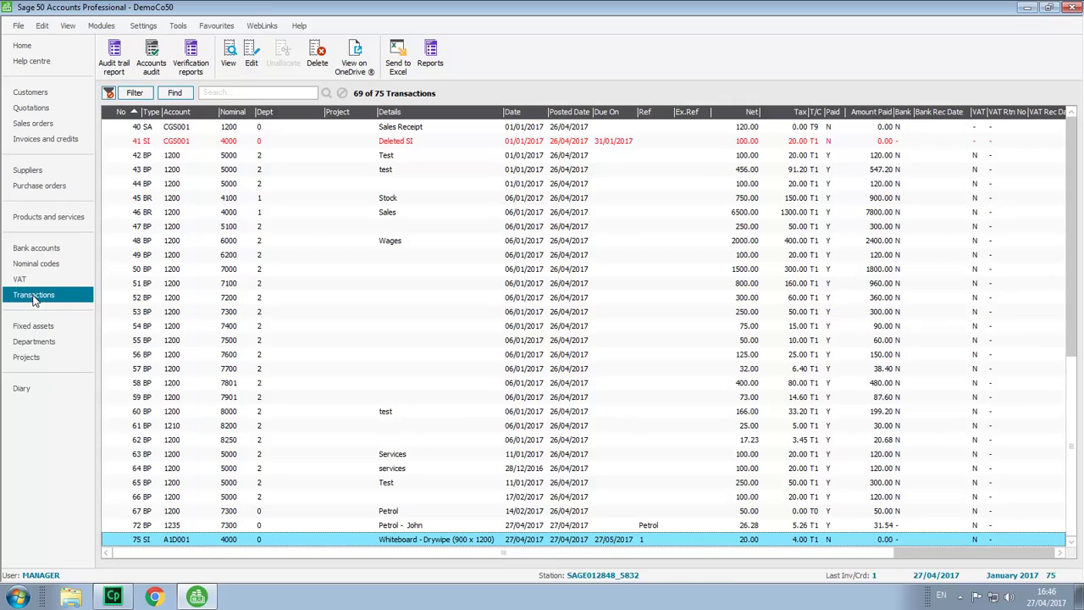
click(356, 56)
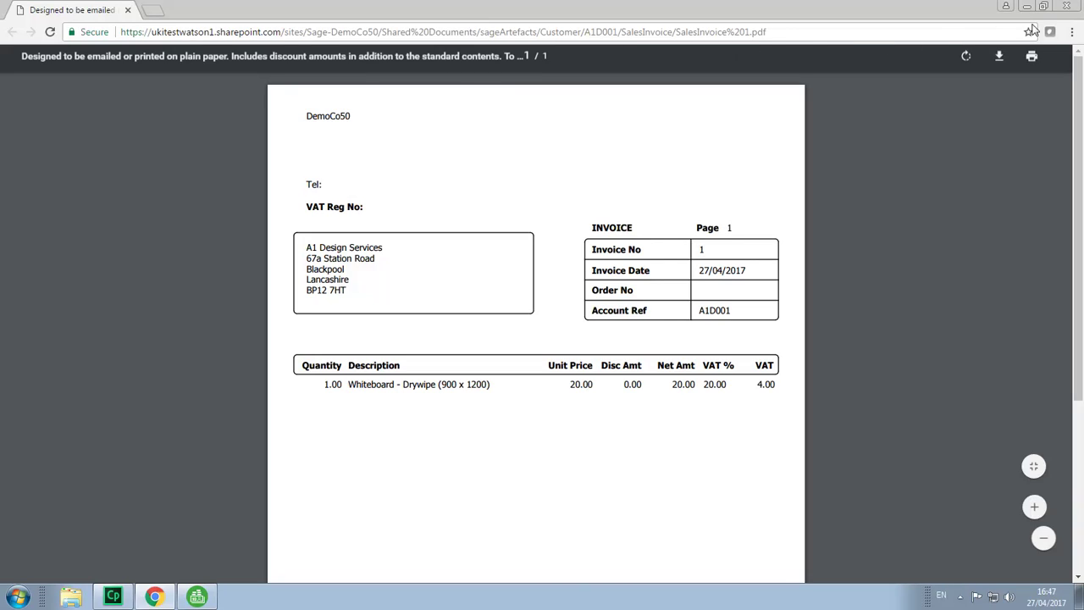
click(1069, 8)
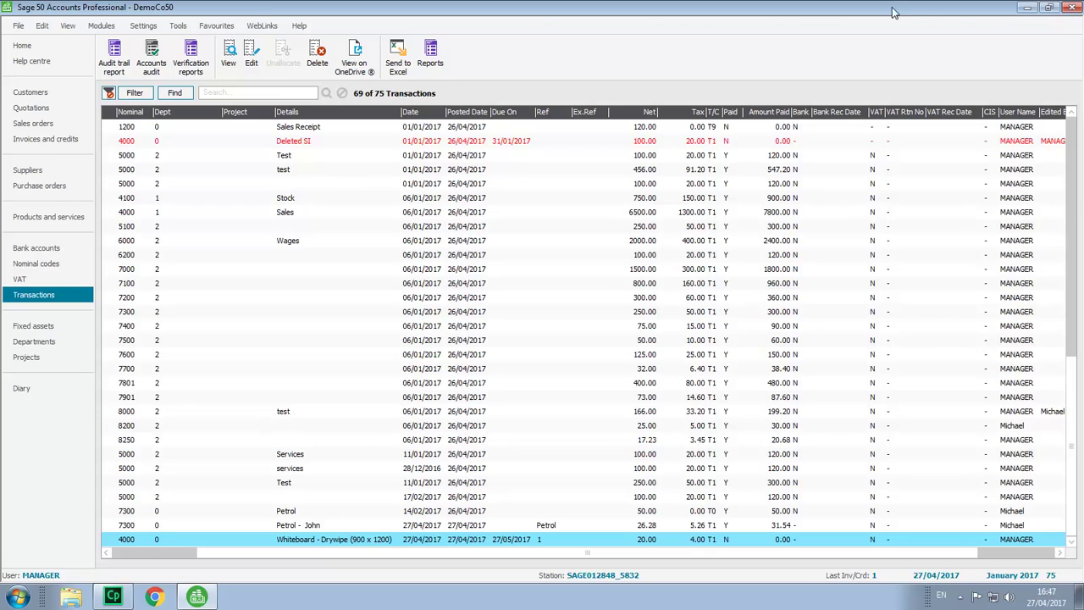
- Open A1 Design Services' Activity, view the Whiteboard invoice PDF on OneDrive, then close the record
click(26, 95)
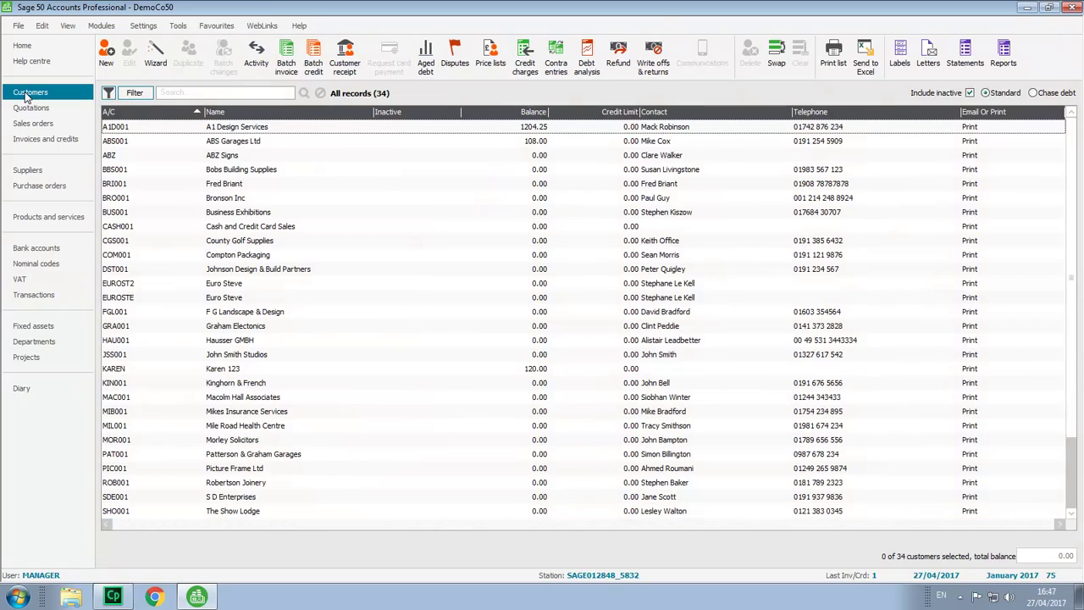
double_click(221, 127)
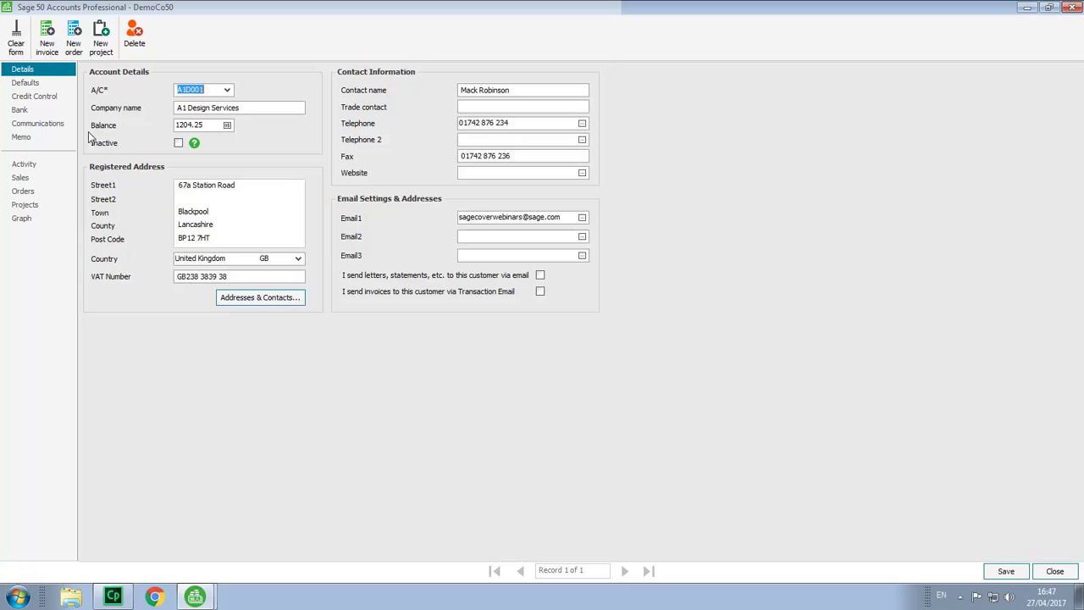
click(24, 166)
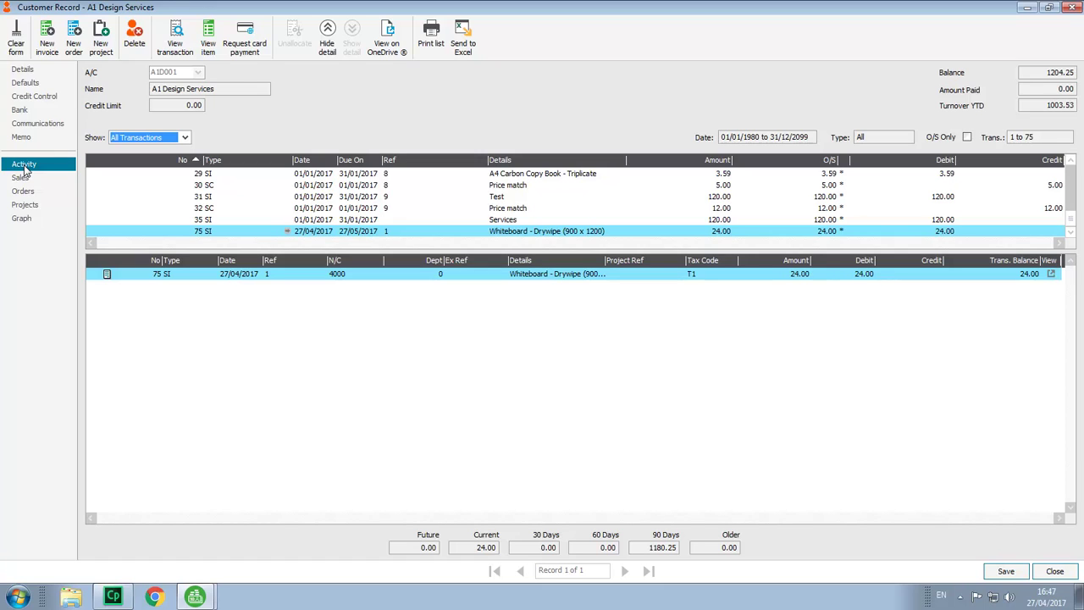
click(387, 36)
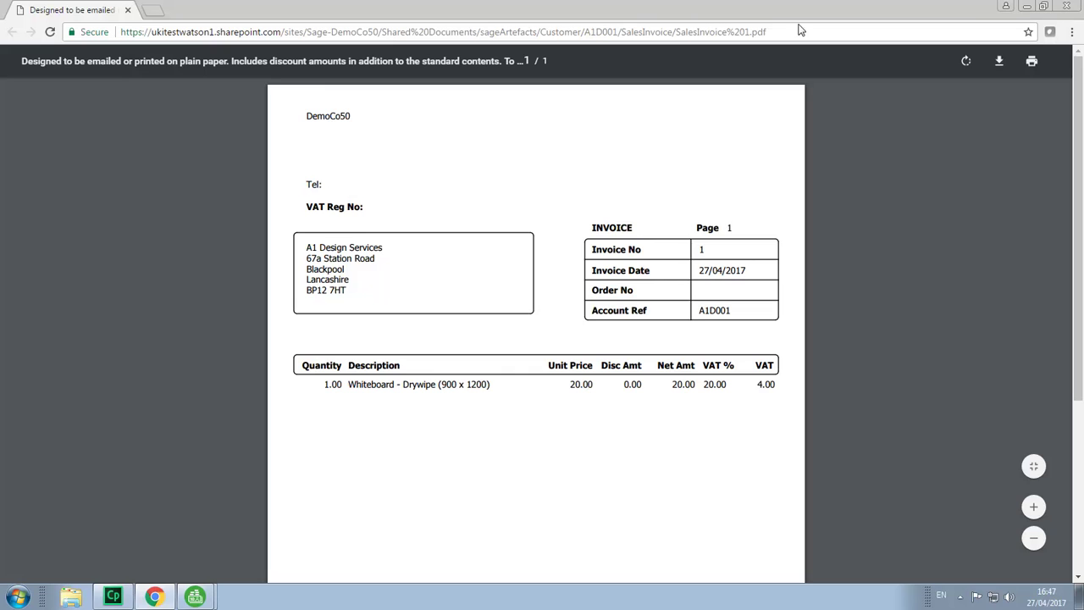
click(1068, 7)
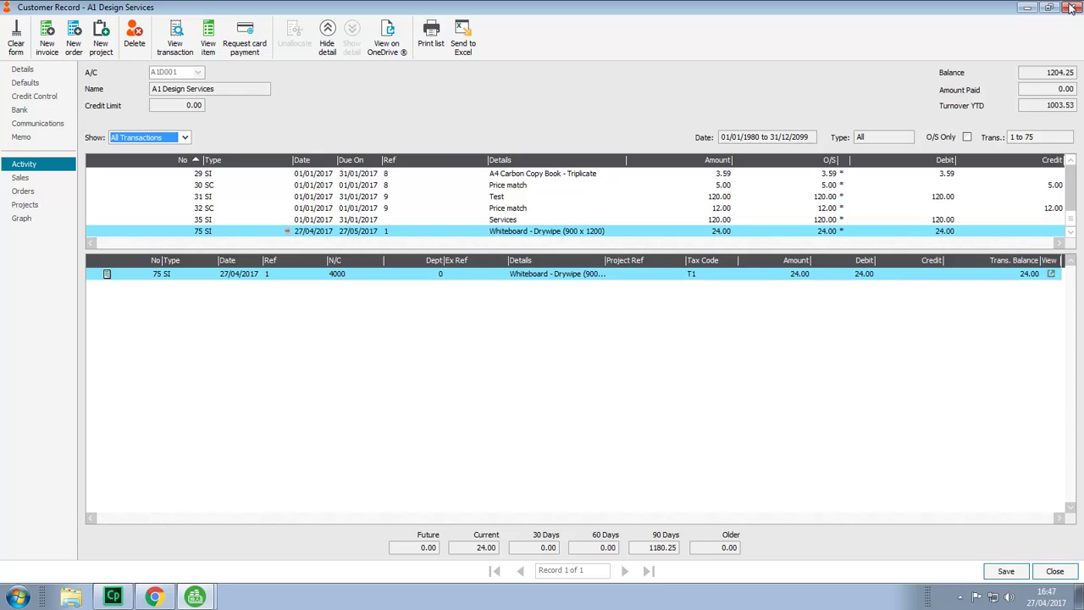
click(1055, 572)
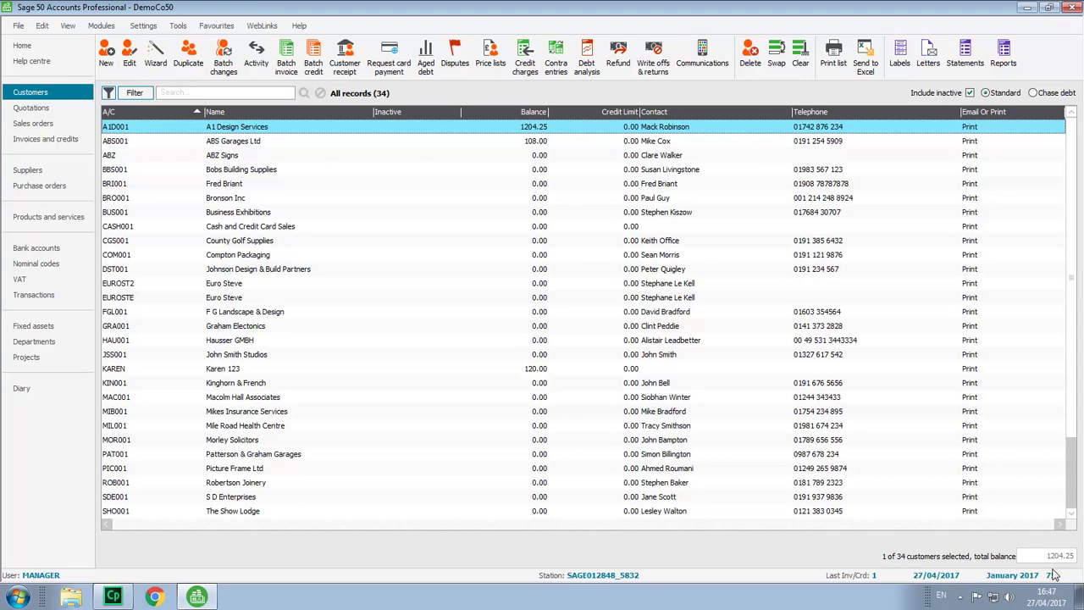